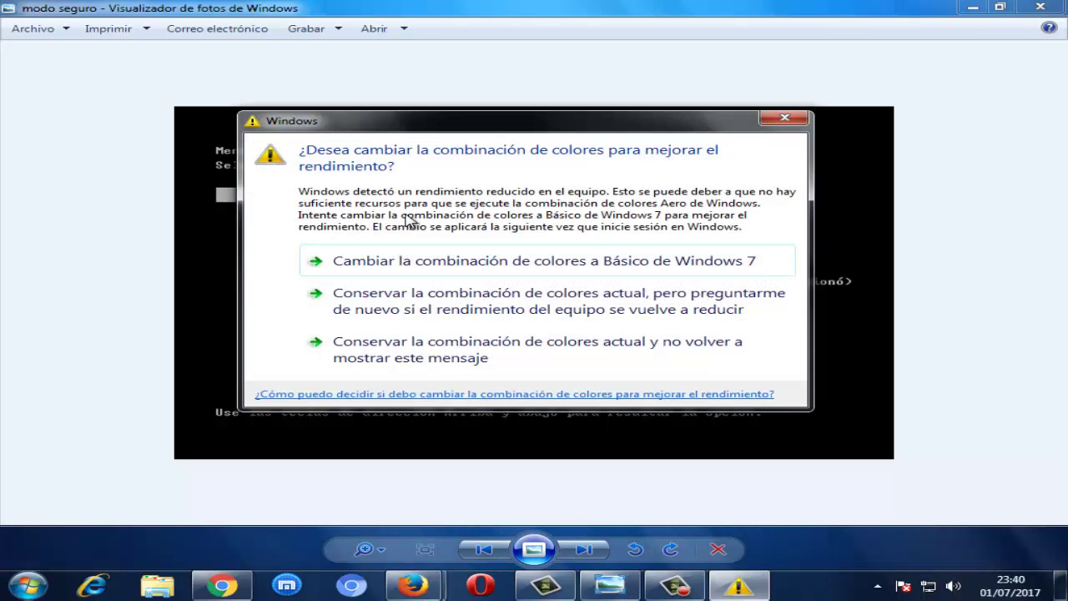
Dismiss the Windows colour scheme prompt and launch the Registry Editor by searching for regedit.
{"action": "left_click", "coordinate": [782, 121]}
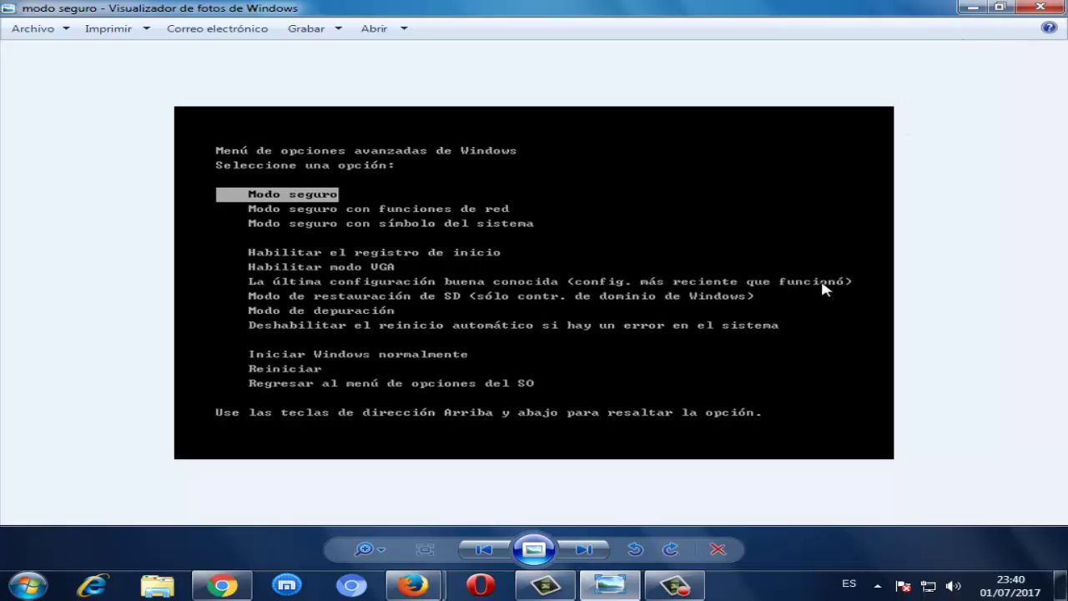
{"action": "mouse_move", "coordinate": [641, 589]}
{"action": "left_click", "coordinate": [26, 586]}
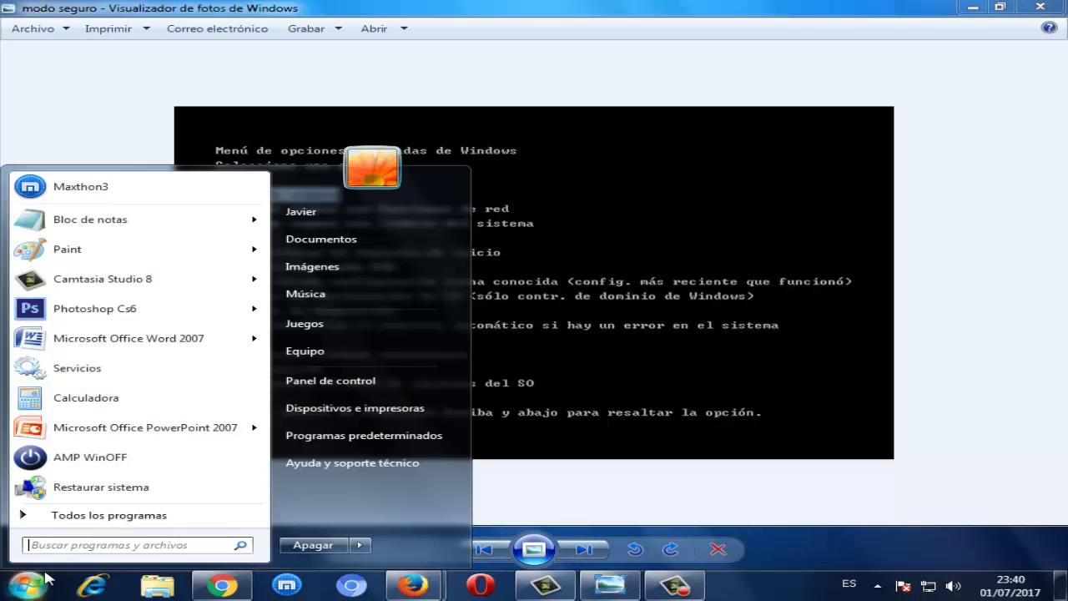
{"action": "type", "text": "reg"}
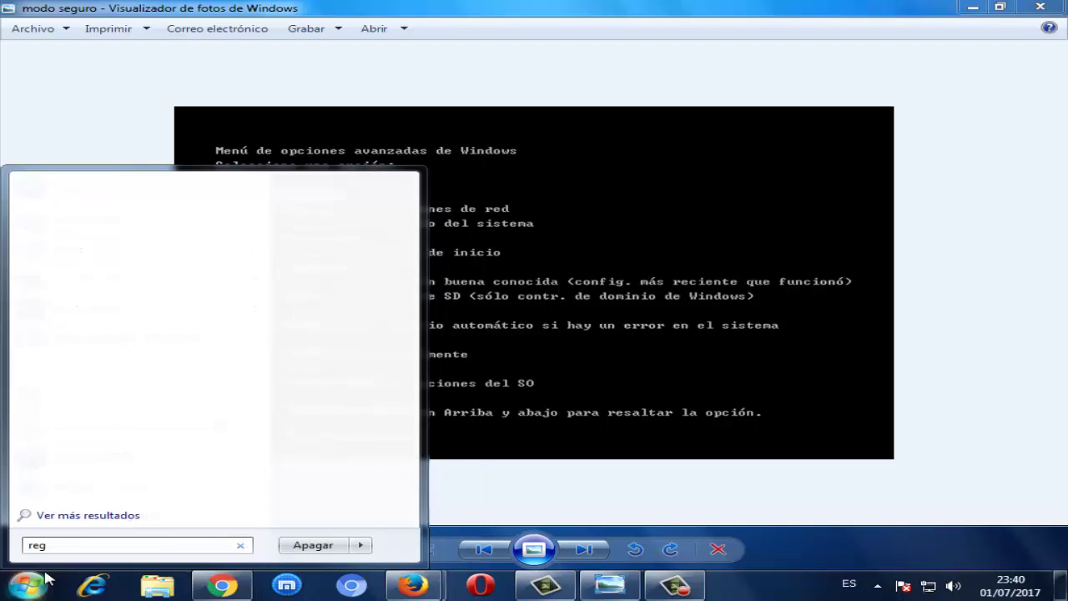
{"action": "type", "text": "edit"}
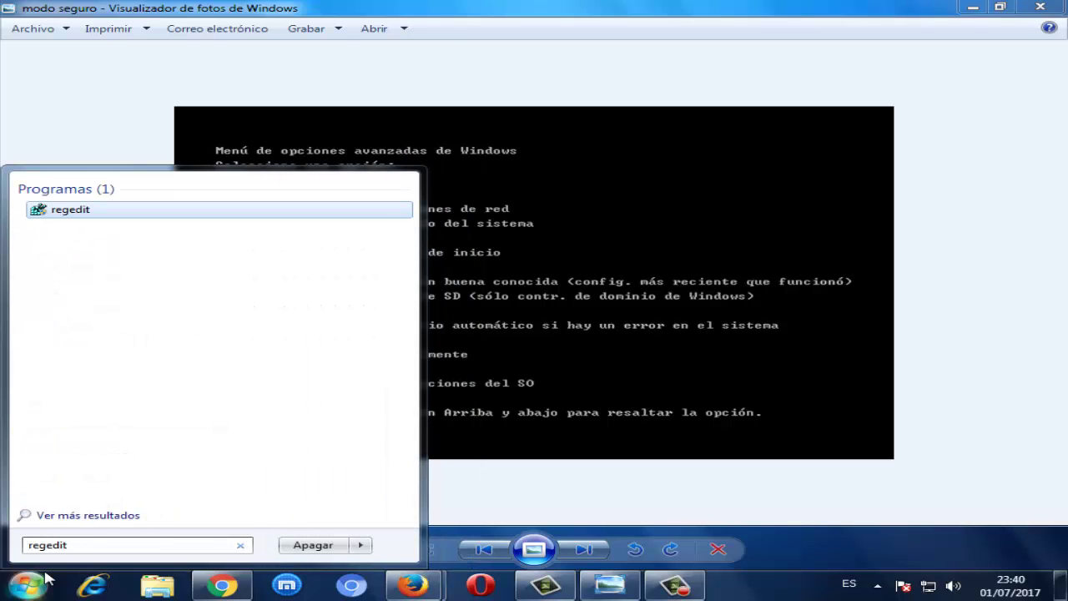
{"action": "left_click", "coordinate": [45, 578]}
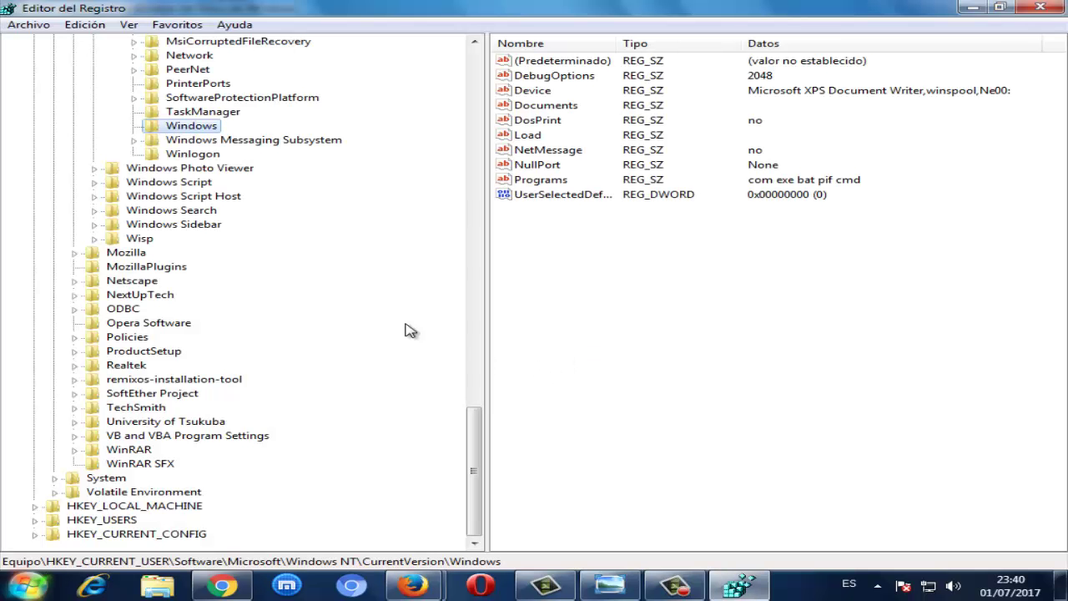
Collapse the expanded Windows NT, Microsoft and Software keys, and the HKEY_CURRENT_USER branch that contains them.
{"action": "scroll", "coordinate": [331, 364], "scroll_direction": "up", "scroll_amount": 10}
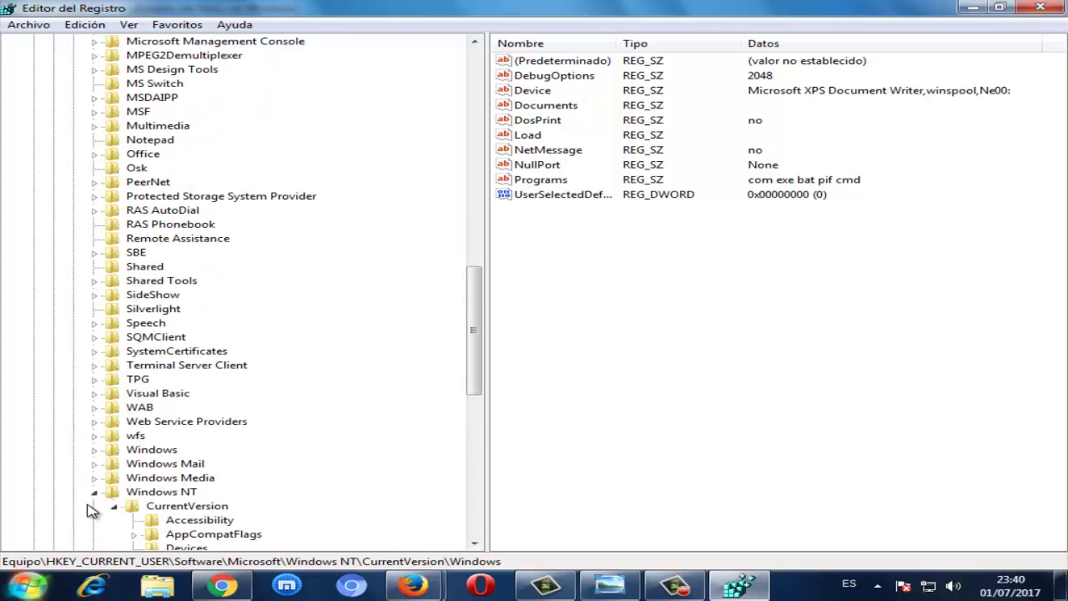
{"action": "left_click", "coordinate": [93, 492]}
{"action": "scroll", "coordinate": [215, 489], "scroll_direction": "up", "scroll_amount": 10}
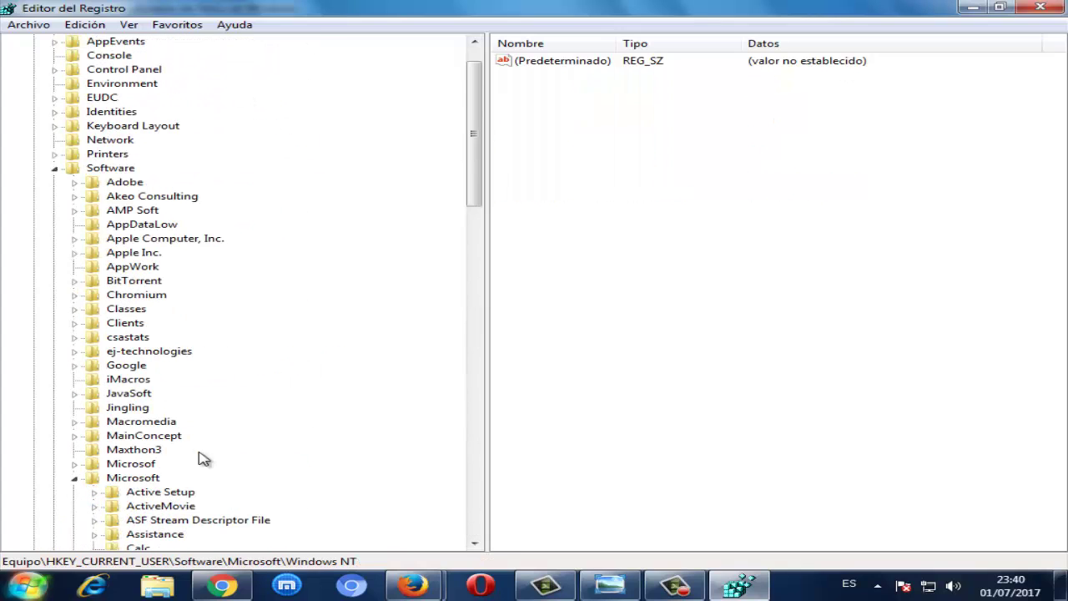
{"action": "left_click", "coordinate": [74, 479]}
{"action": "left_click", "coordinate": [56, 171]}
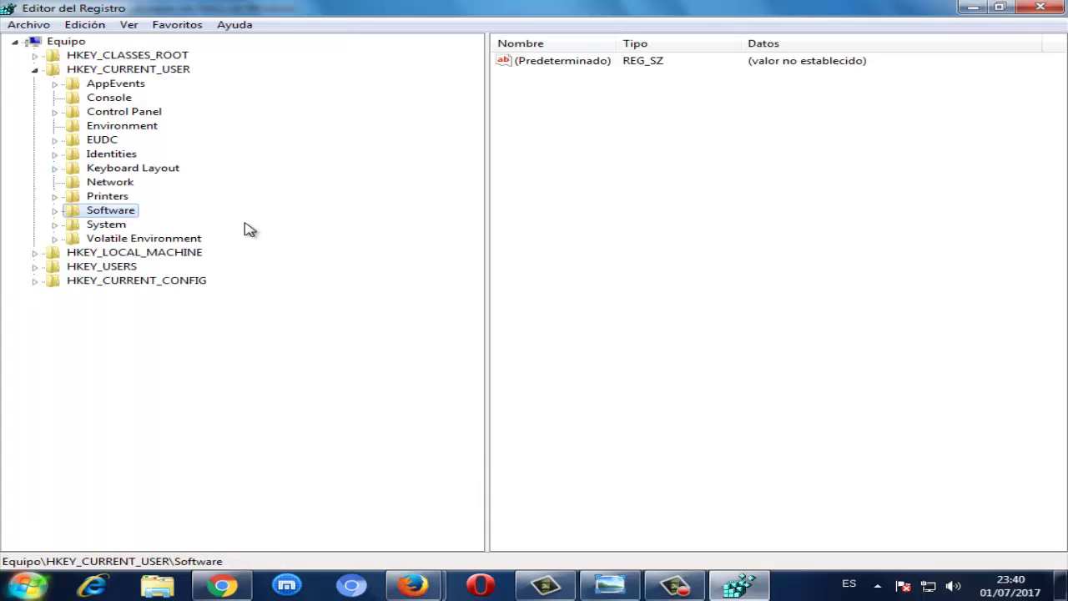
{"action": "left_click", "coordinate": [36, 69]}
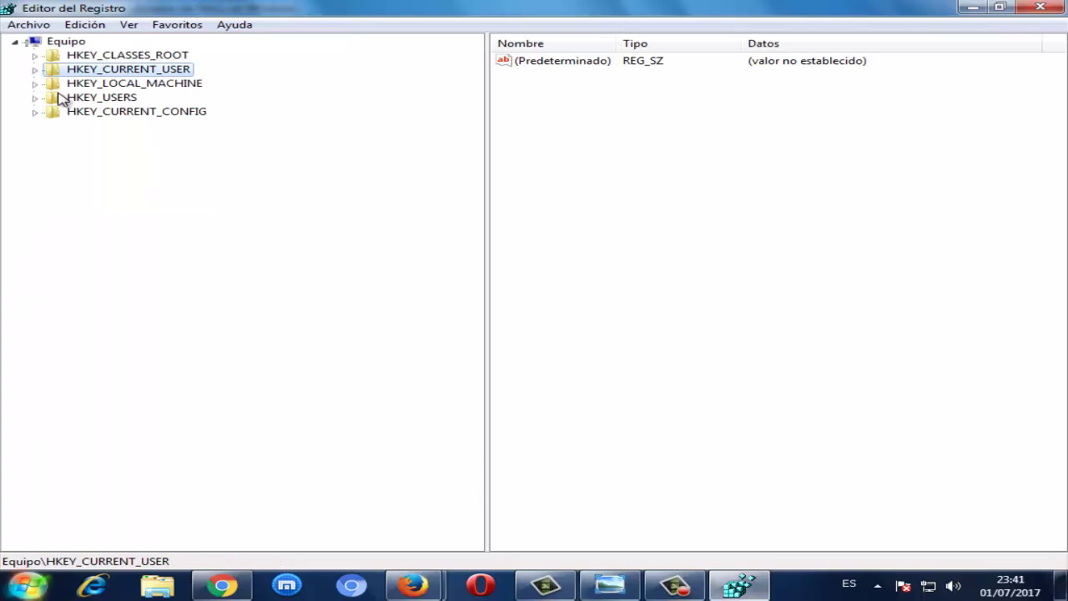
Expand HKEY_LOCAL_MACHINE, its SOFTWARE key and the Microsoft key inside it.
{"action": "left_click", "coordinate": [83, 84]}
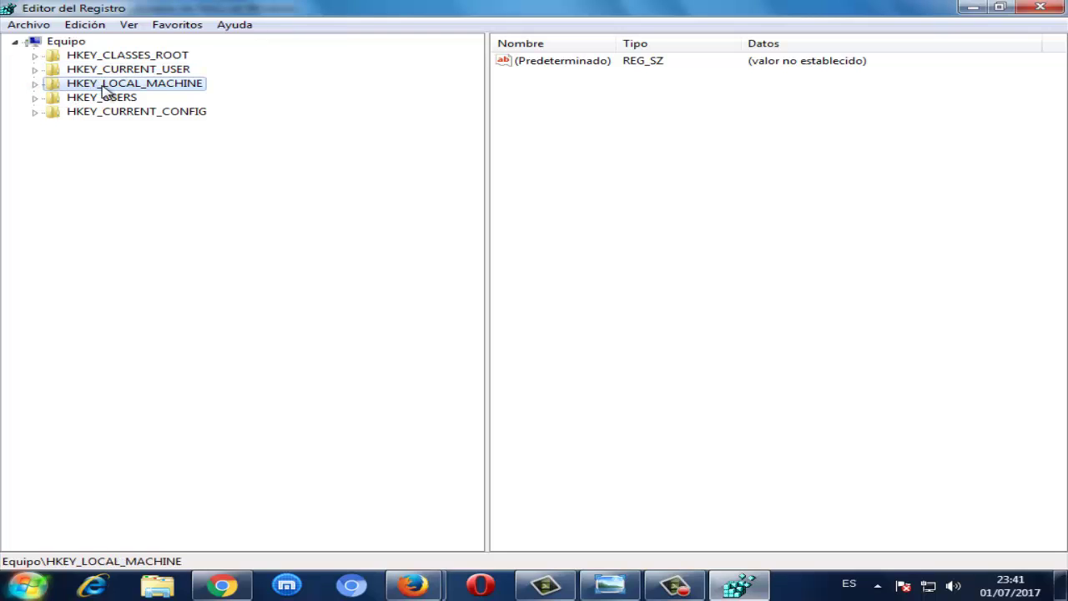
{"action": "left_click", "coordinate": [35, 84]}
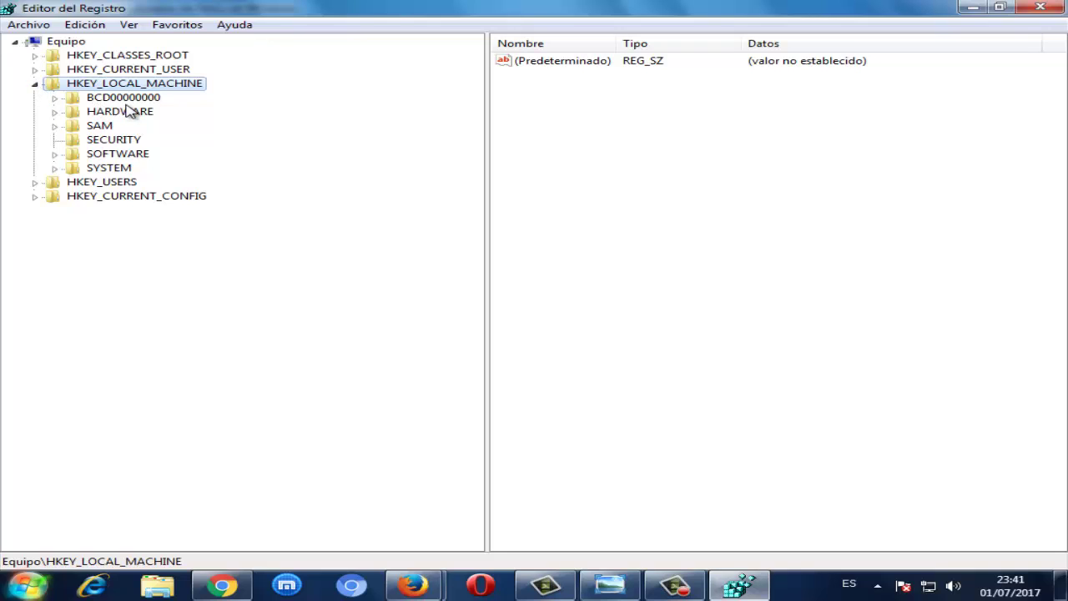
{"action": "left_click", "coordinate": [54, 155]}
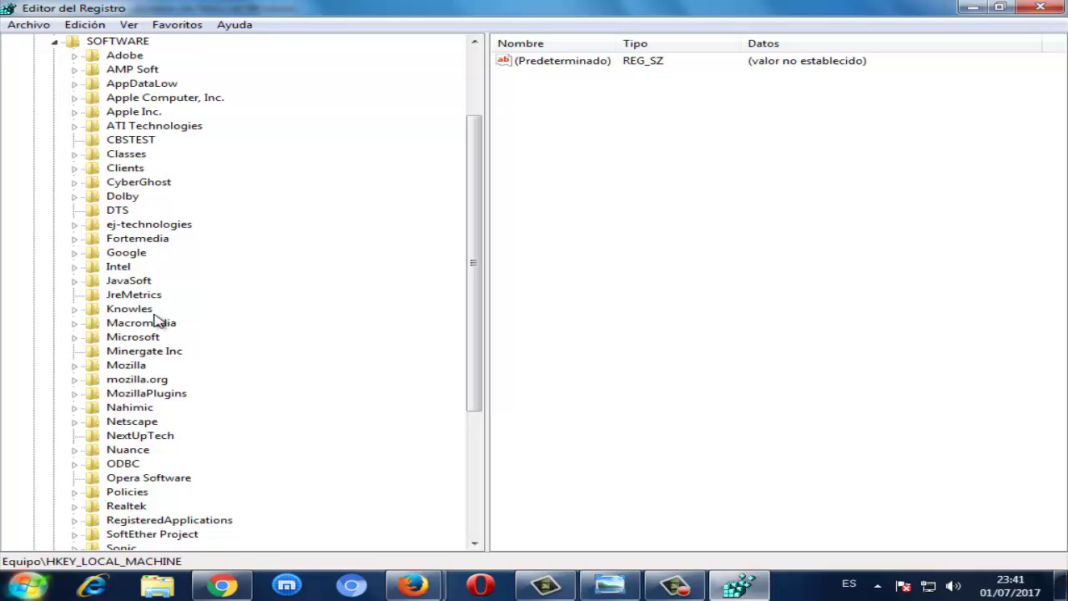
{"action": "scroll", "coordinate": [152, 484], "scroll_direction": "down", "scroll_amount": 1}
{"action": "scroll", "coordinate": [152, 484], "scroll_direction": "down", "scroll_amount": 4}
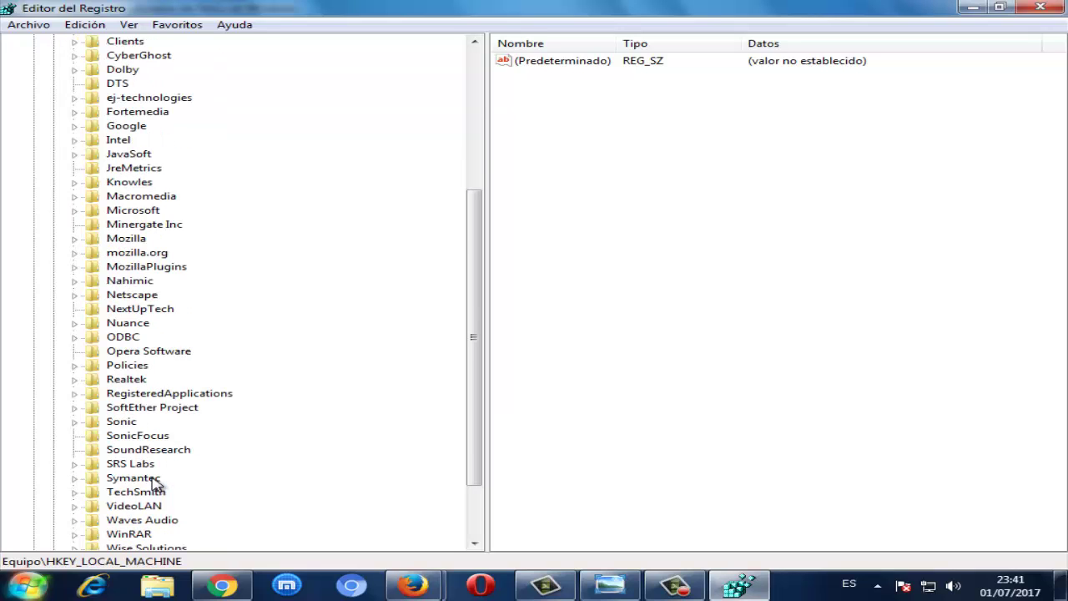
{"action": "scroll", "coordinate": [136, 429], "scroll_direction": "up", "scroll_amount": 4}
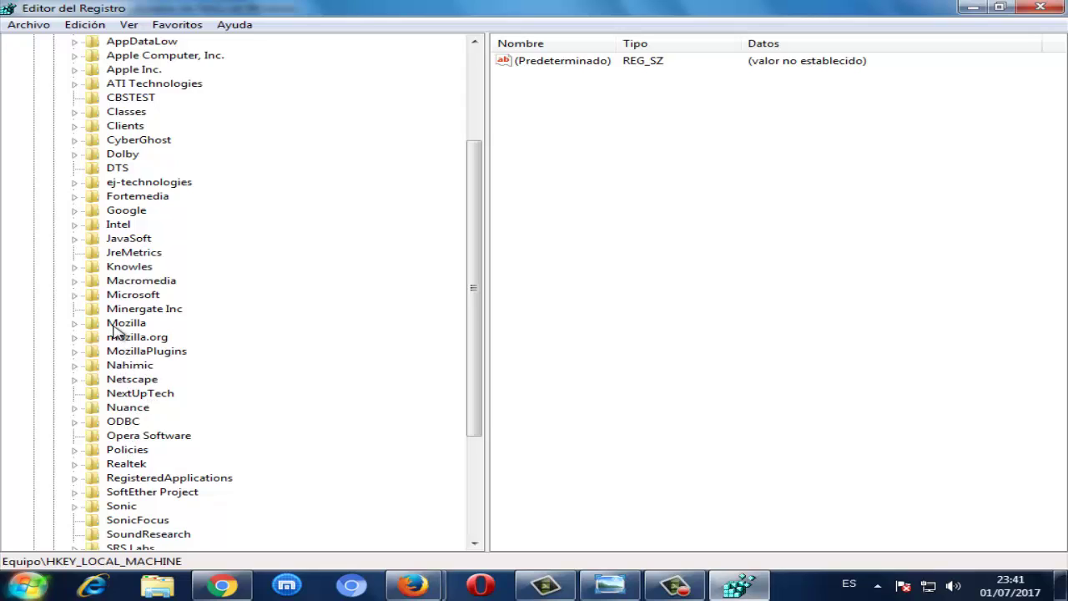
{"action": "left_click", "coordinate": [75, 296]}
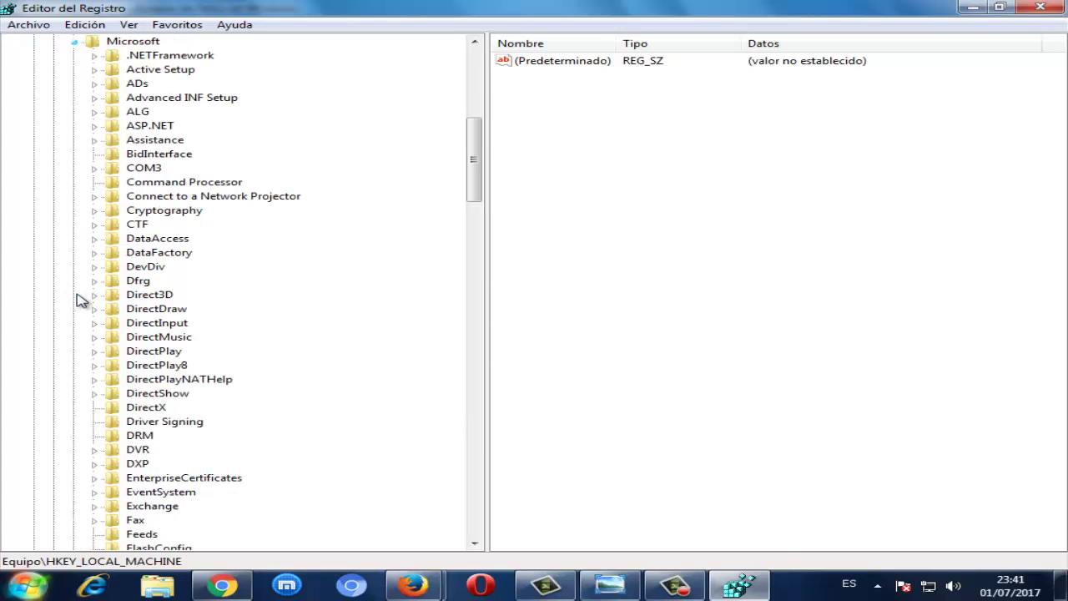
Find the Windows NT key under SOFTWARE\Microsoft and expand it.
{"action": "scroll", "coordinate": [140, 464], "scroll_direction": "down", "scroll_amount": 10}
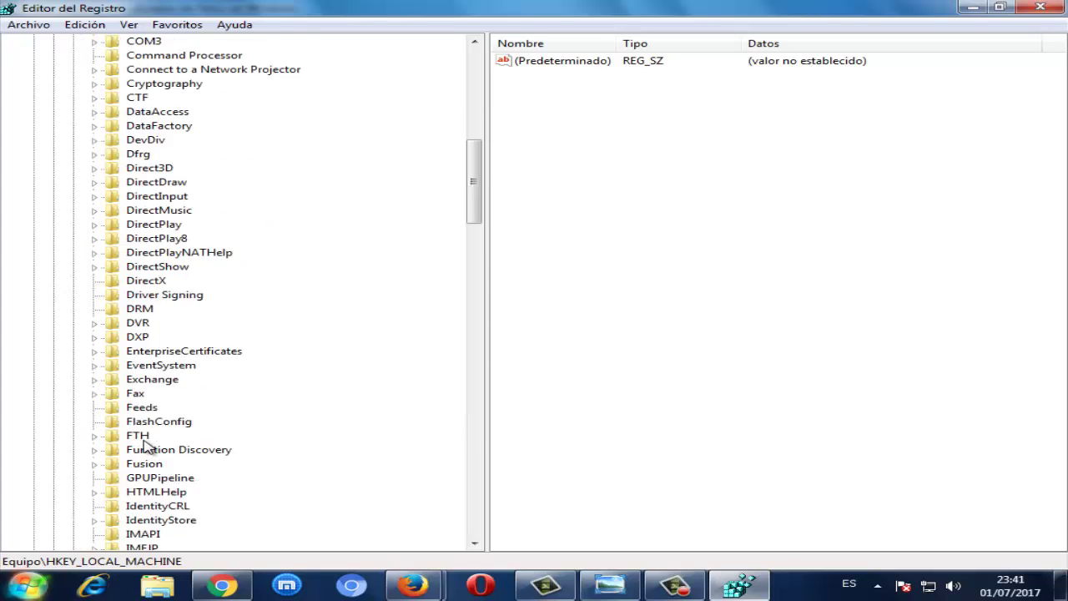
{"action": "scroll", "coordinate": [146, 448], "scroll_direction": "down", "scroll_amount": 13}
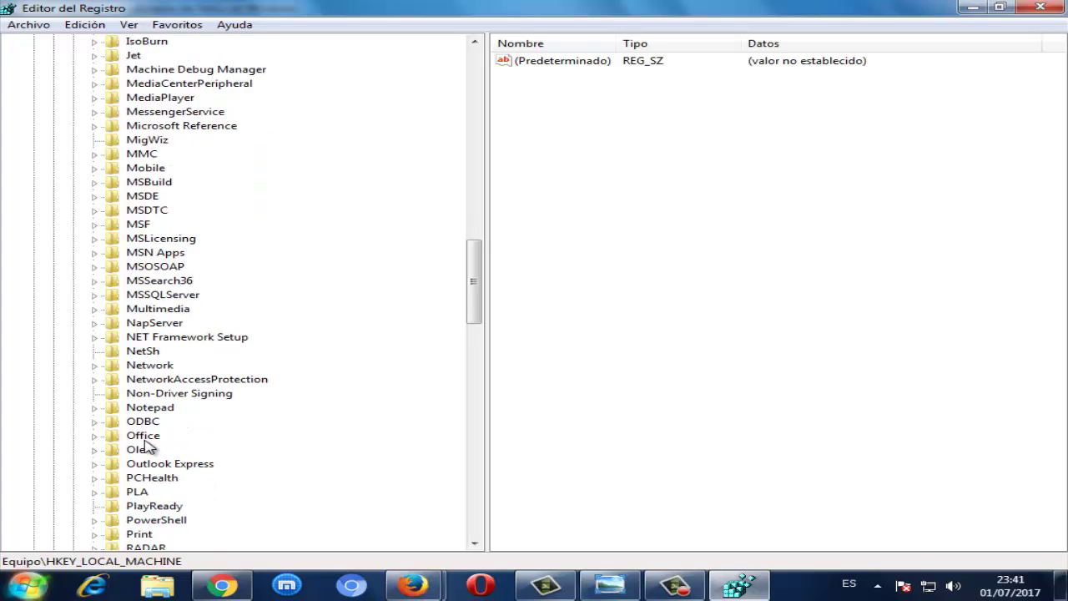
{"action": "scroll", "coordinate": [150, 448], "scroll_direction": "down", "scroll_amount": 11}
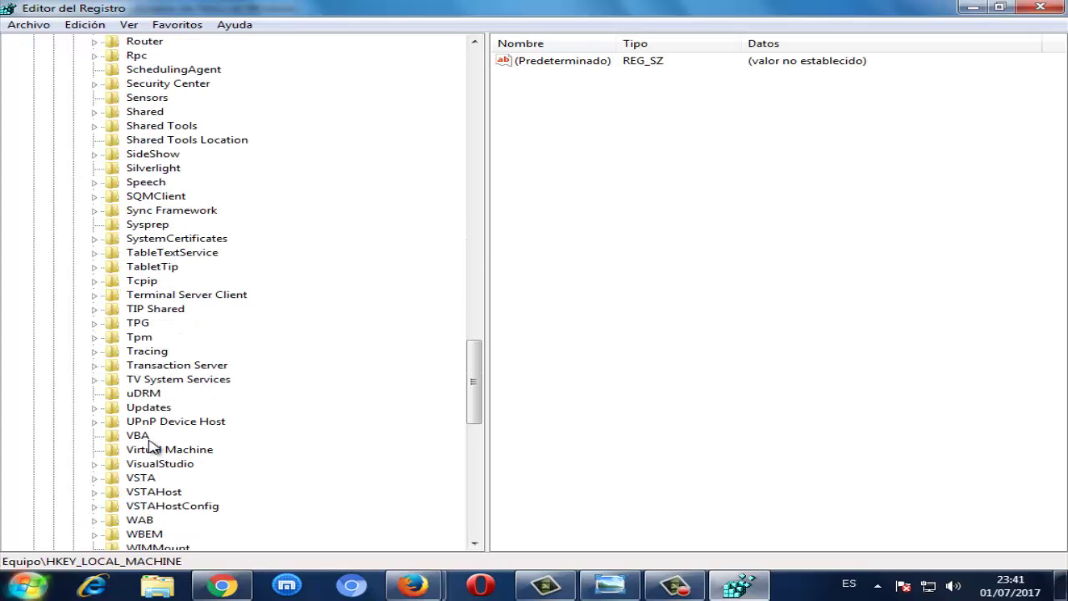
{"action": "scroll", "coordinate": [150, 448], "scroll_direction": "down", "scroll_amount": 3}
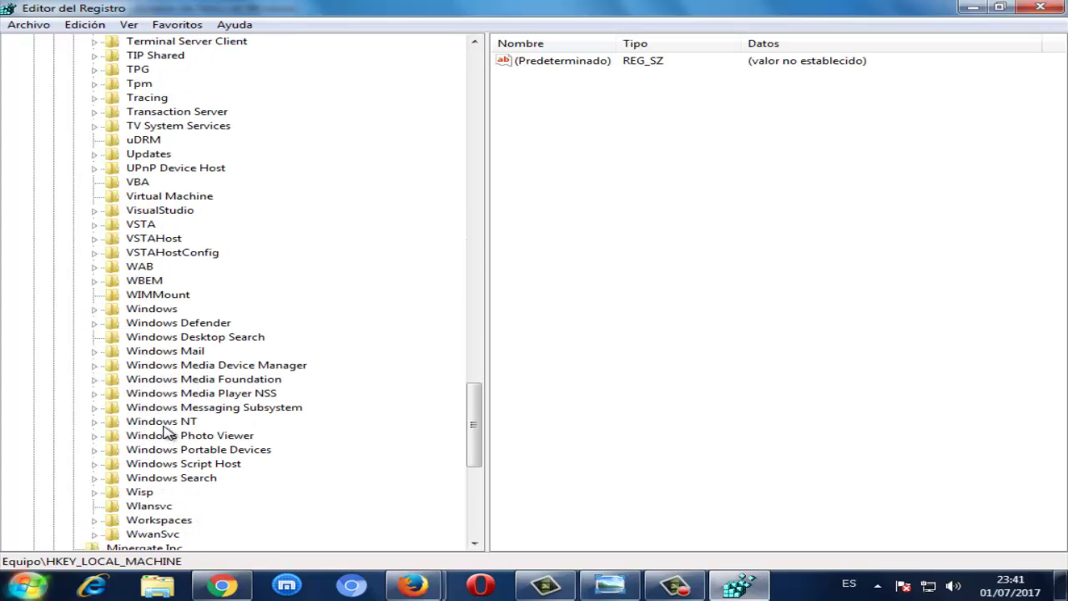
{"action": "left_click", "coordinate": [135, 423]}
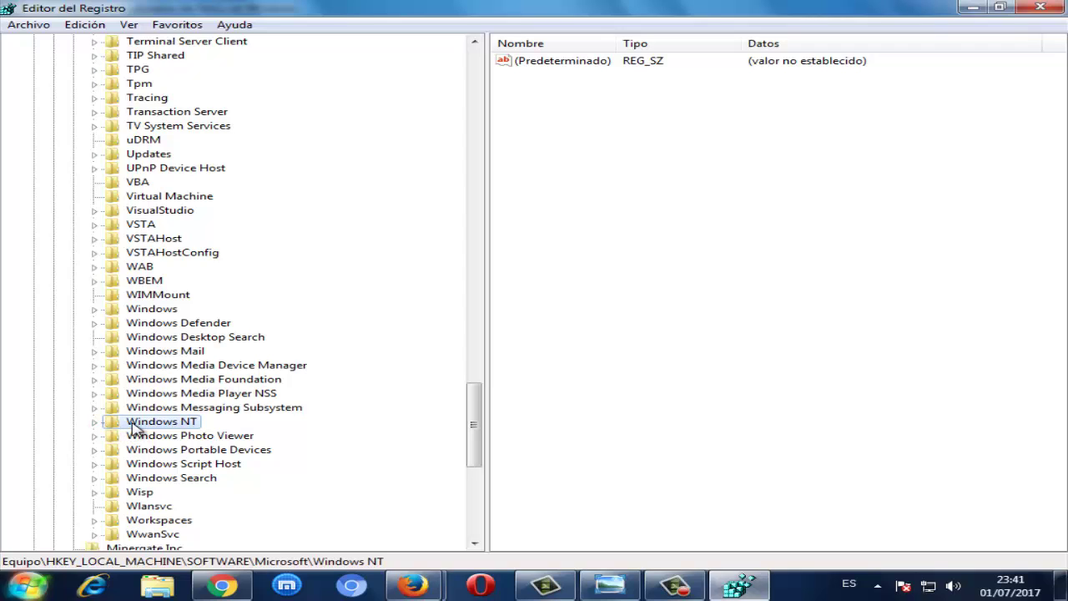
{"action": "left_click", "coordinate": [95, 422]}
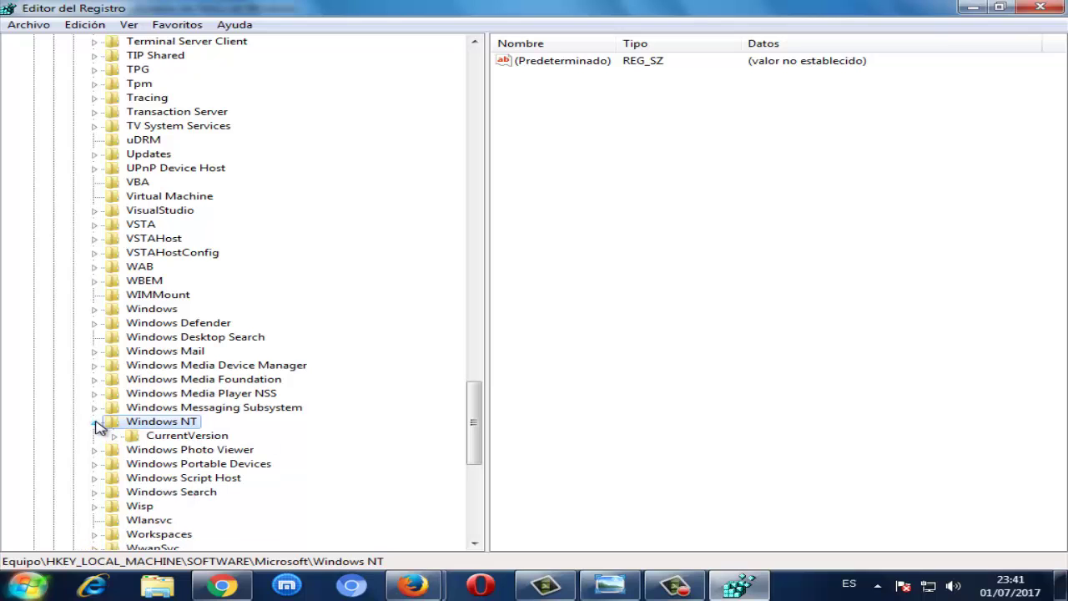
Select and expand the CurrentVersion key under Windows NT, dismissing the colour scheme prompt.
{"action": "left_click", "coordinate": [138, 442]}
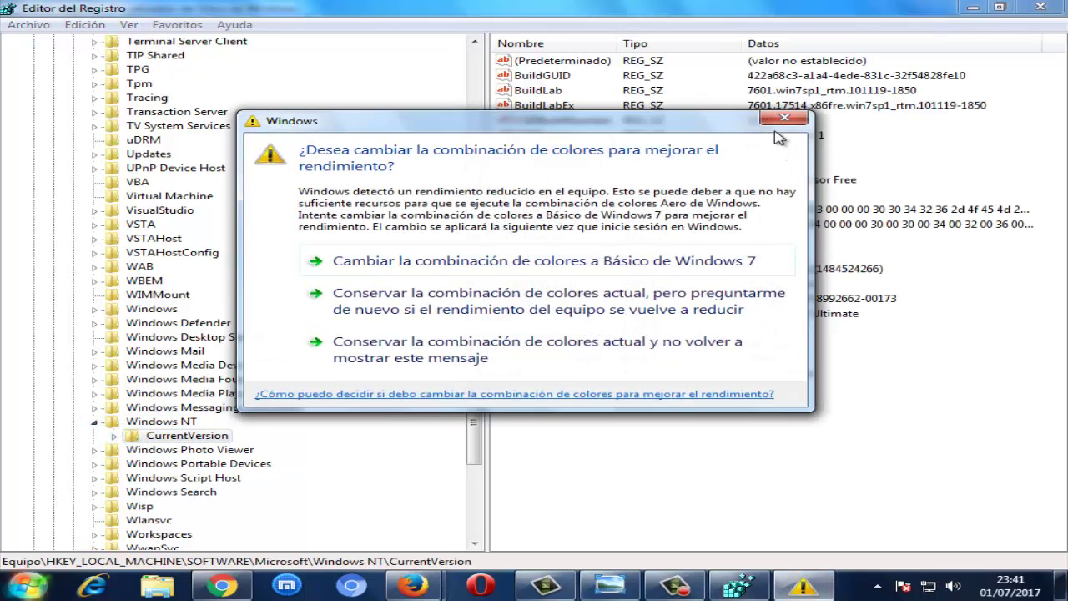
{"action": "left_click", "coordinate": [784, 117]}
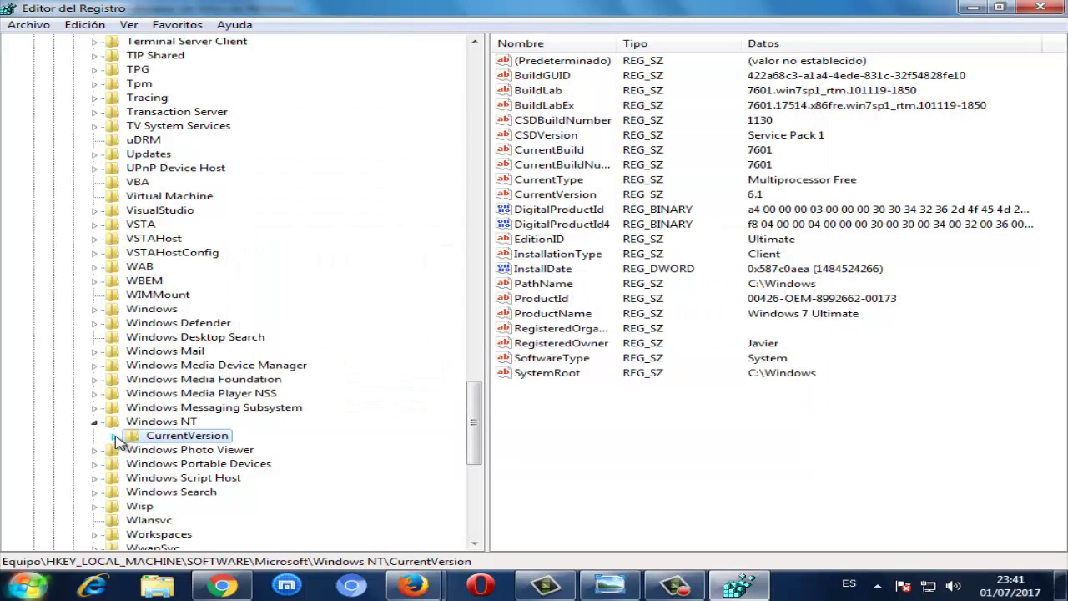
{"action": "left_click", "coordinate": [114, 436]}
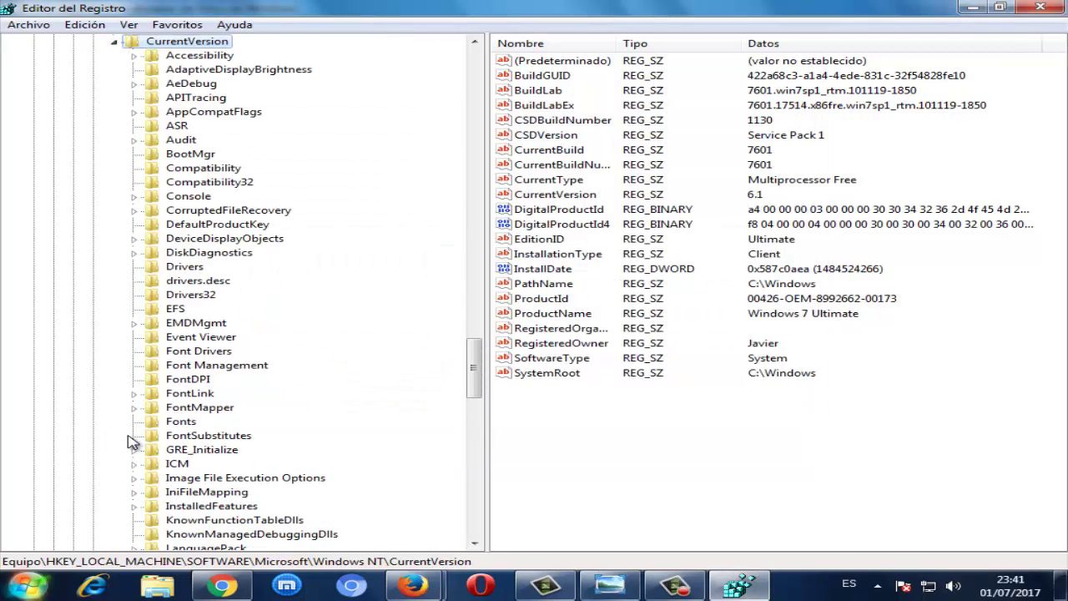
Find the ProfileList key under CurrentVersion, select it and expand its subkeys.
{"action": "scroll", "coordinate": [134, 443], "scroll_direction": "down", "scroll_amount": 8}
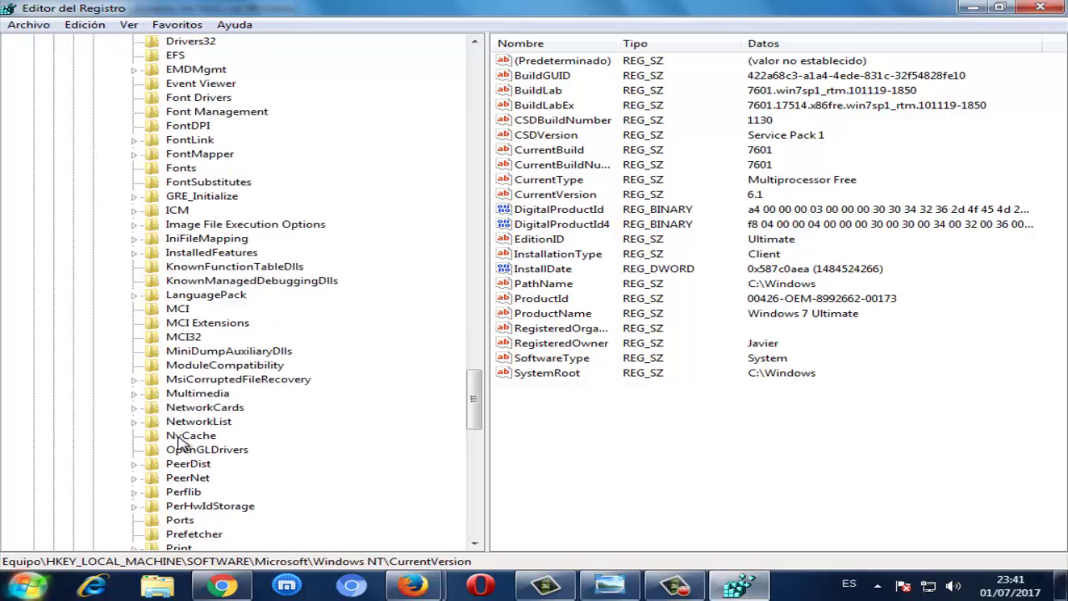
{"action": "left_click", "coordinate": [194, 480]}
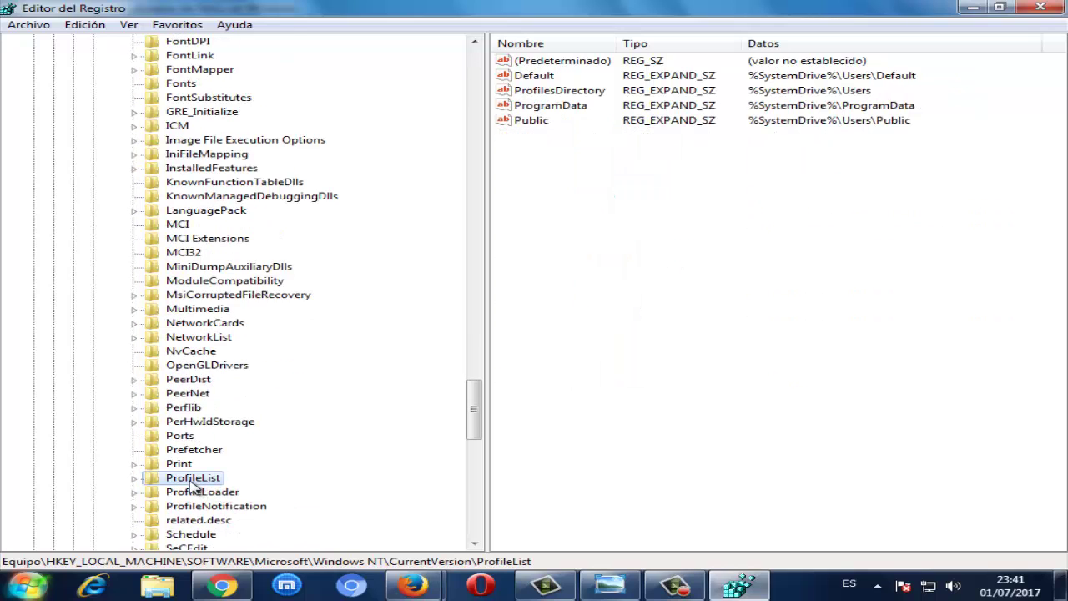
{"action": "left_click", "coordinate": [135, 480]}
{"action": "scroll", "coordinate": [167, 467], "scroll_direction": "down", "scroll_amount": 2}
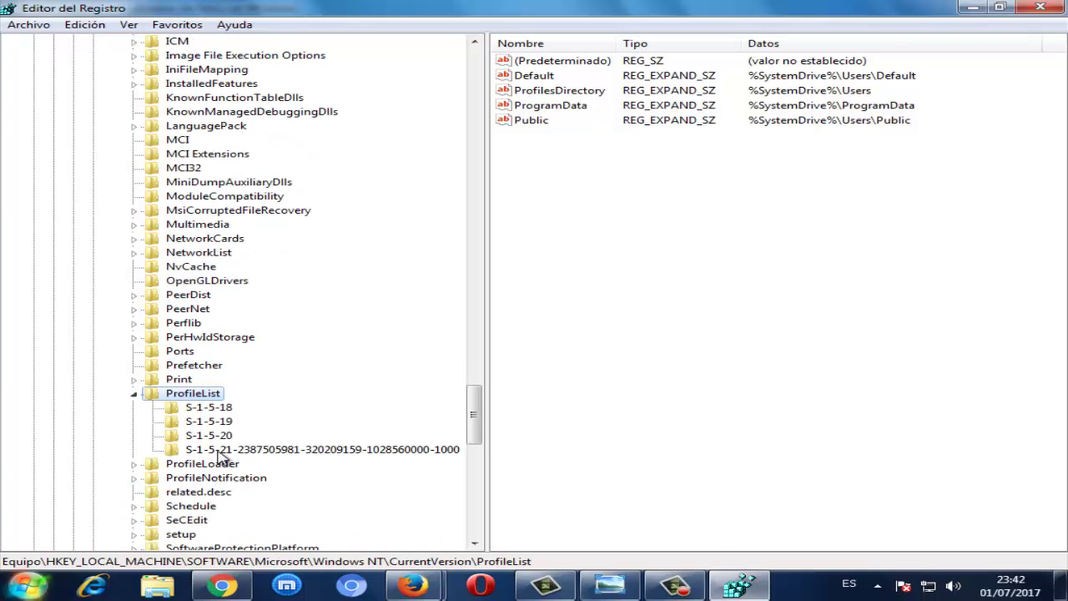
Select the long S-1-5-21 profile key under ProfileList and widen the key tree pane.
{"action": "left_click", "coordinate": [219, 451]}
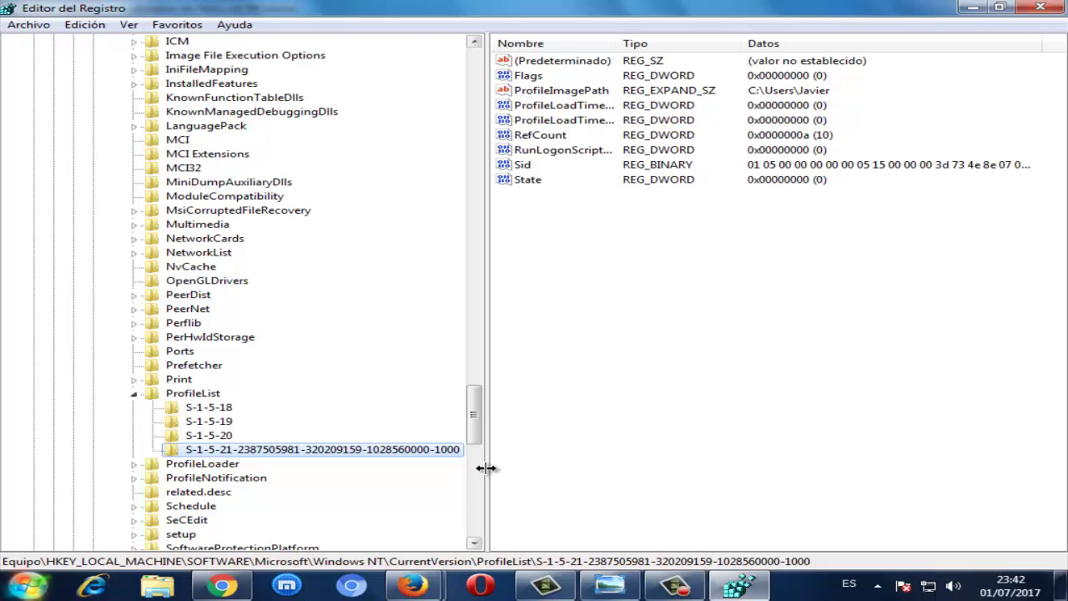
{"action": "left_click_drag", "start_coordinate": [486, 468], "coordinate": [553, 468]}
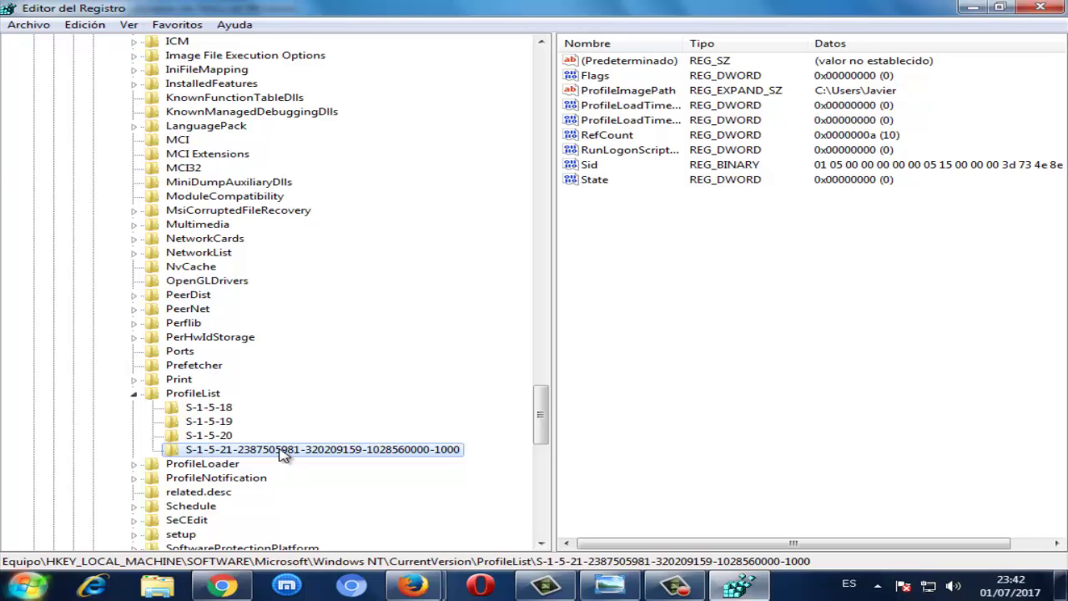
Compare the S-1-5-20 and S-1-5-21 profile keys and examine the actions available for the long S-1-5-21 key.
{"action": "right_click", "coordinate": [464, 459]}
{"action": "left_click", "coordinate": [417, 458]}
{"action": "left_click", "coordinate": [212, 436]}
{"action": "left_click", "coordinate": [240, 451]}
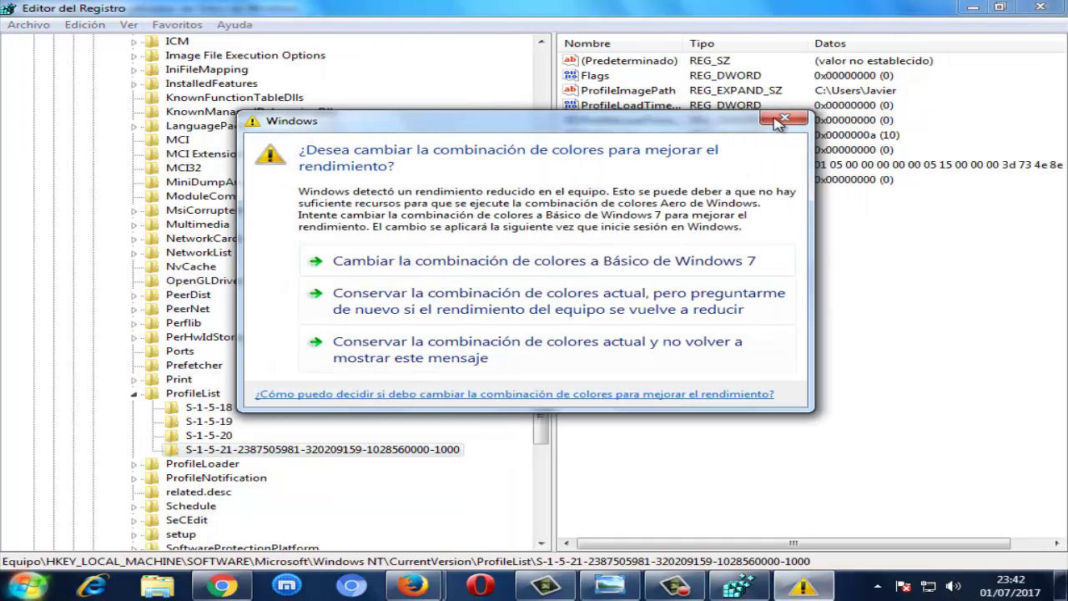
{"action": "key", "text": "Escape"}
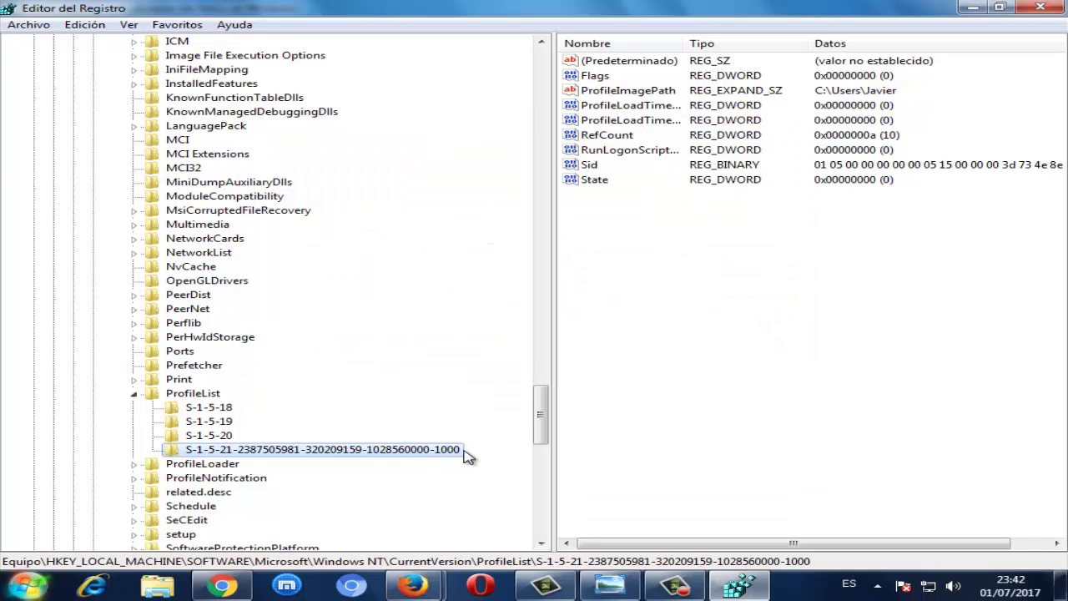
{"action": "right_click", "coordinate": [354, 456]}
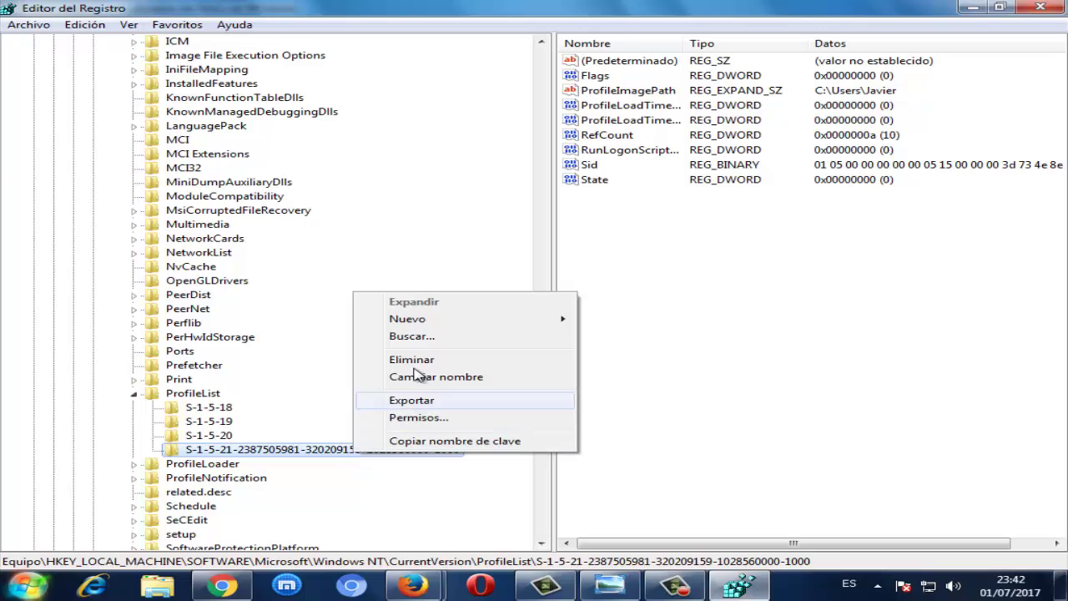
{"action": "left_click", "coordinate": [300, 451]}
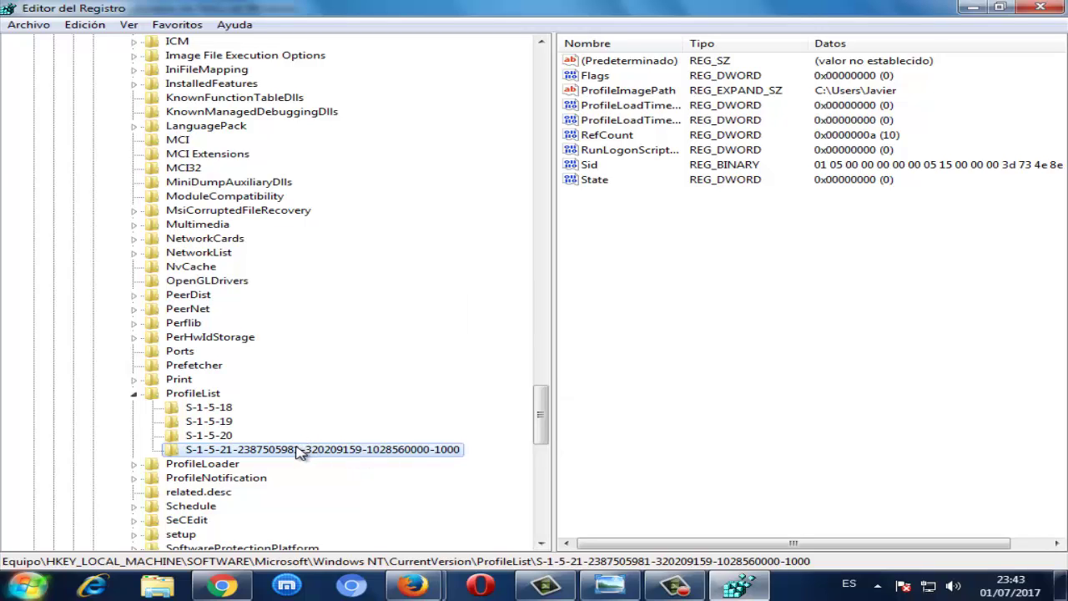